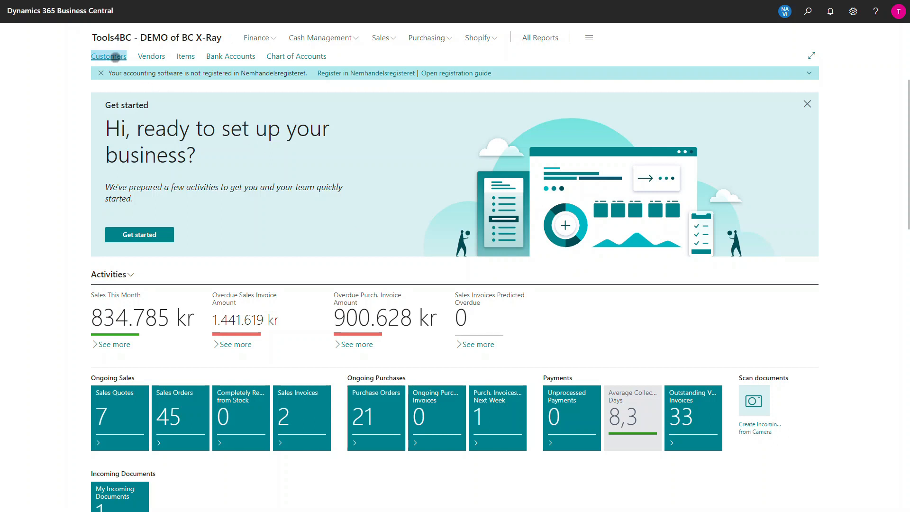
Open the change log entries from the customer card of Spotsmeyer's Furnishings
left_click(117, 58)
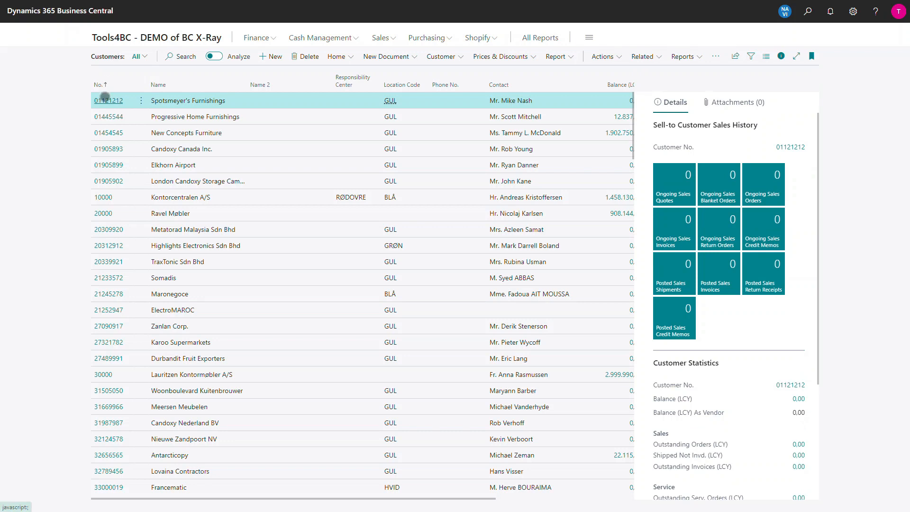
left_click(105, 101)
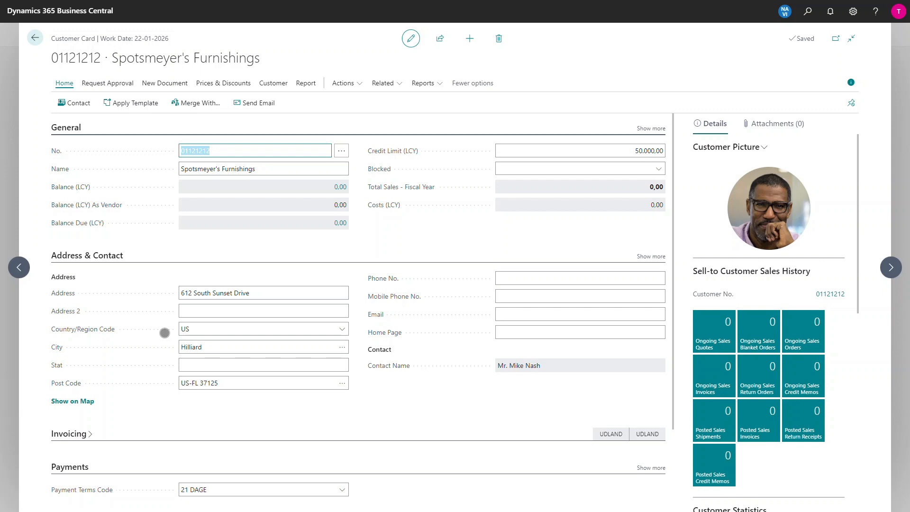
scroll(166, 333, "down", 2)
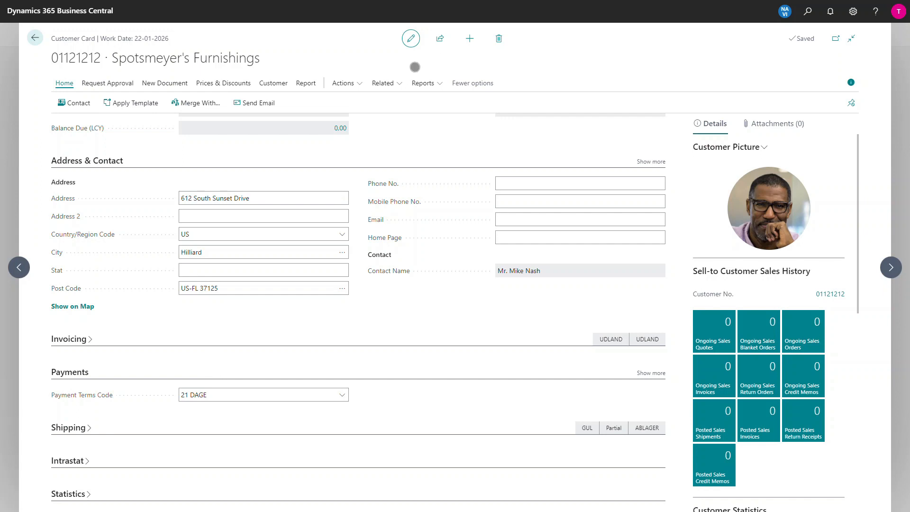
left_click(402, 81)
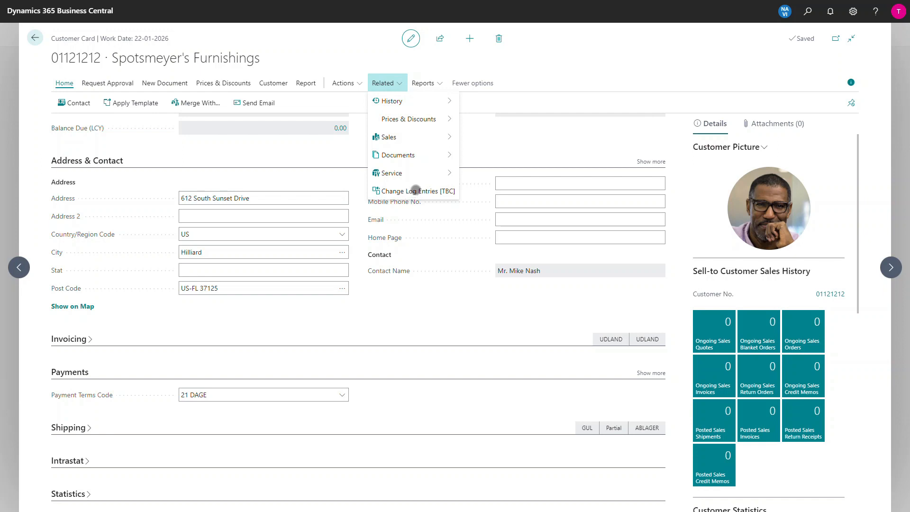
left_click(416, 191)
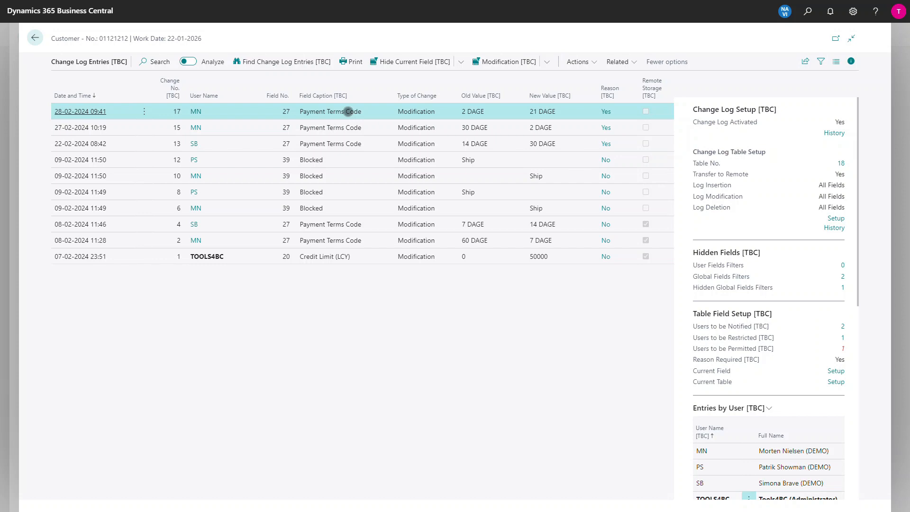
left_click(326, 144)
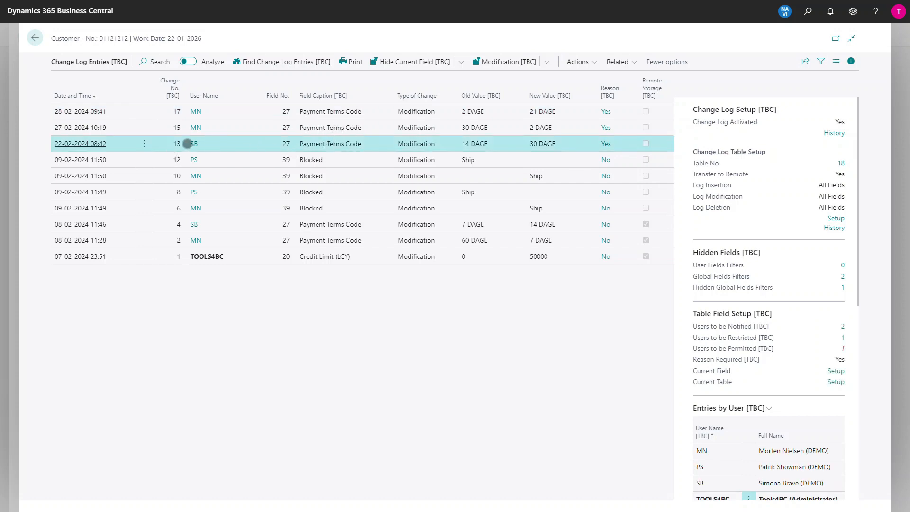
left_click(194, 144)
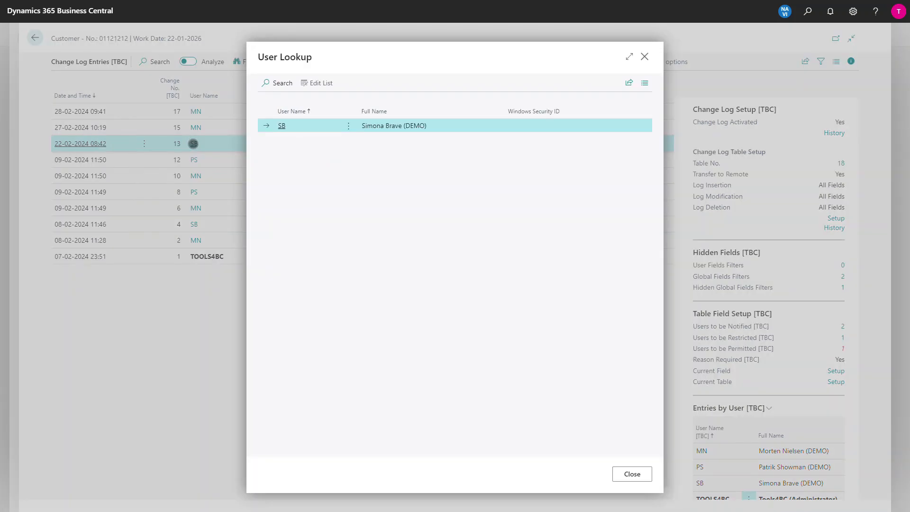
key("Escape")
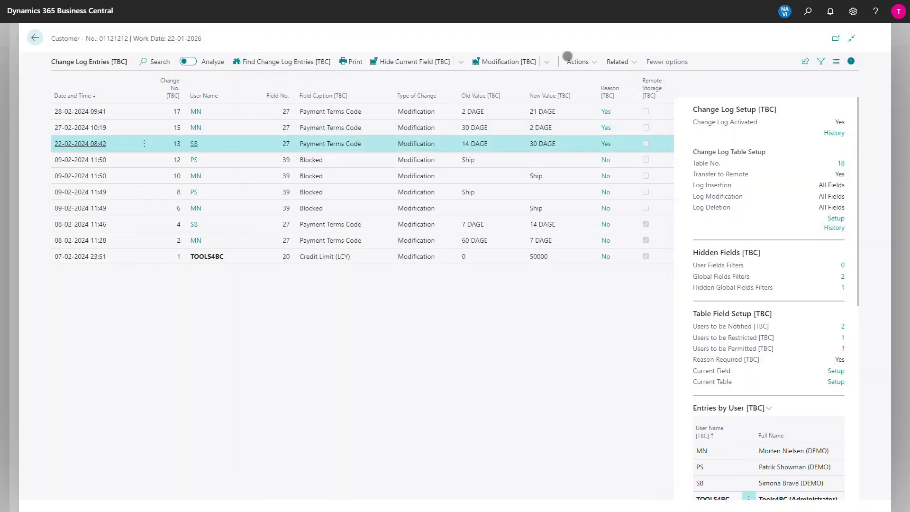
left_click(575, 62)
left_click(569, 78)
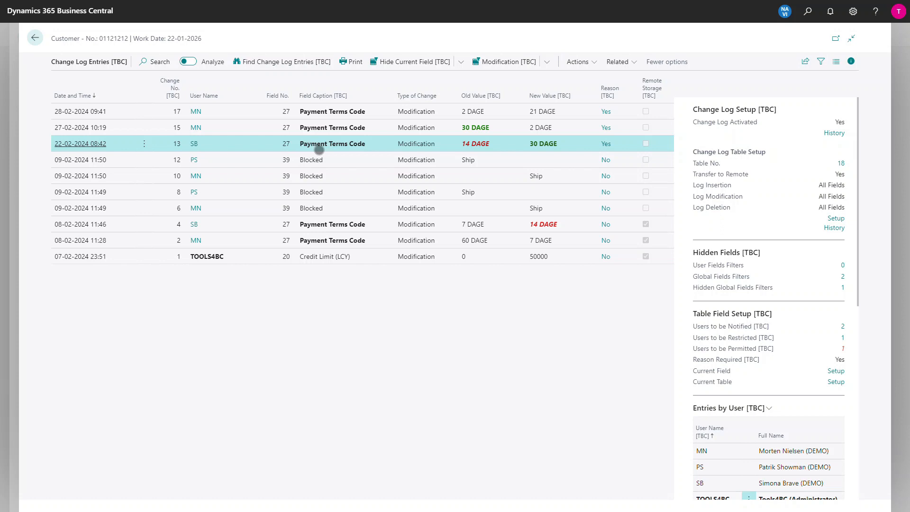
left_click(195, 143)
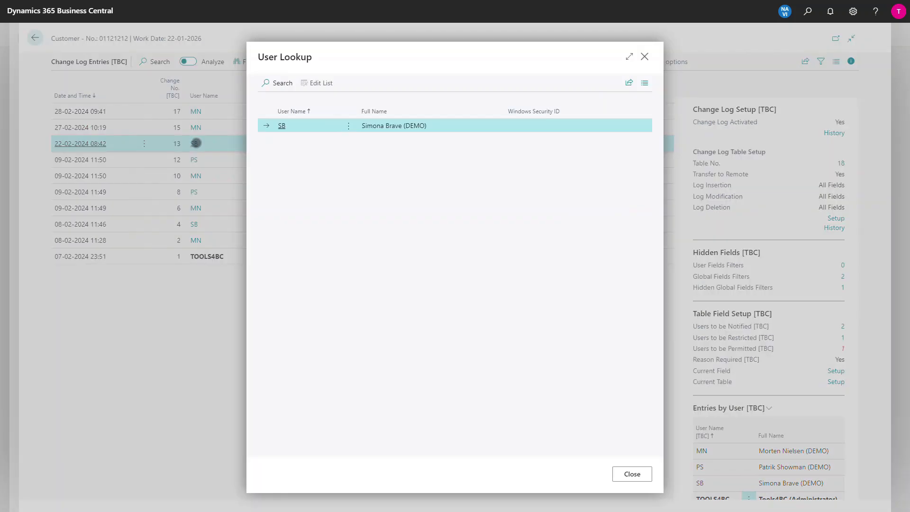
key("Escape")
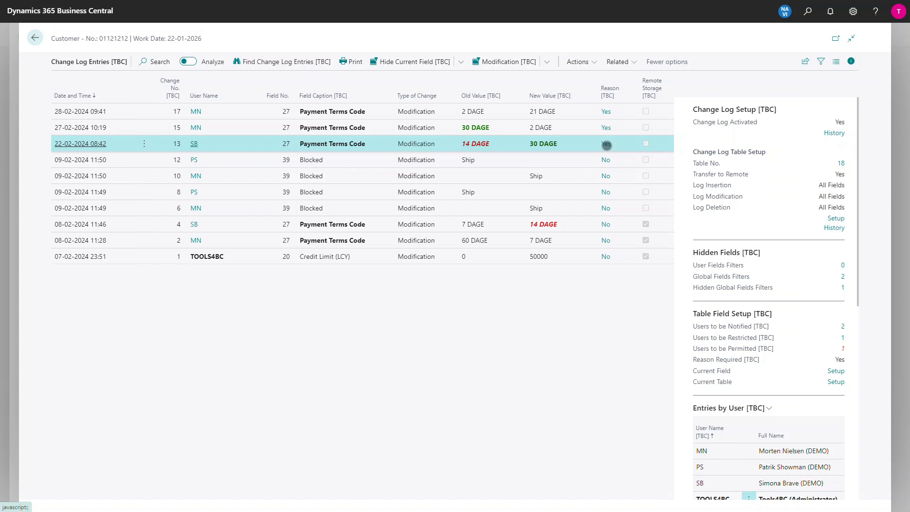
left_click(607, 145)
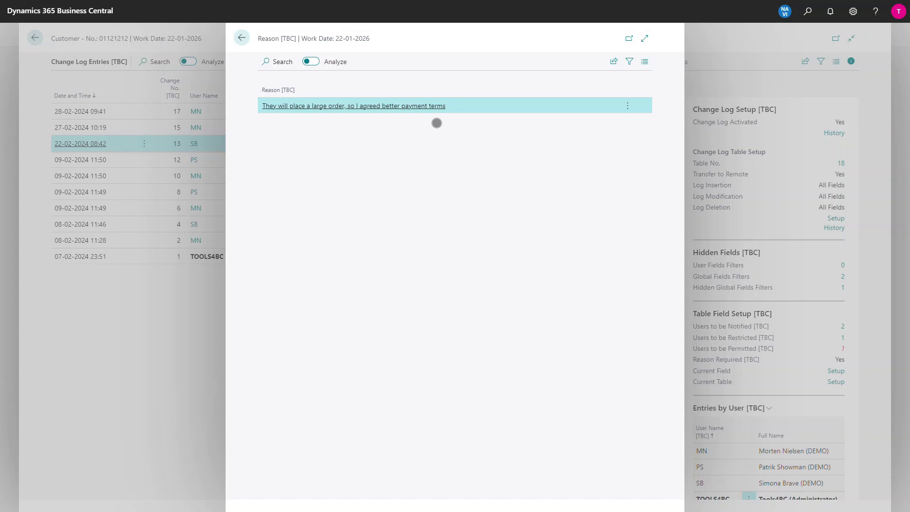
key("Escape")
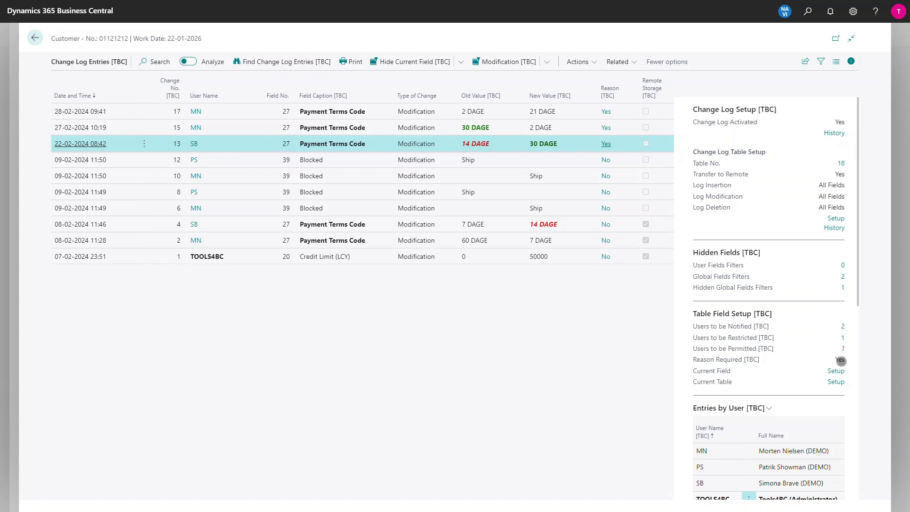
Open the table field setup for Payment Terms Code and review its notification recipients and Notification Send options
left_click(836, 371)
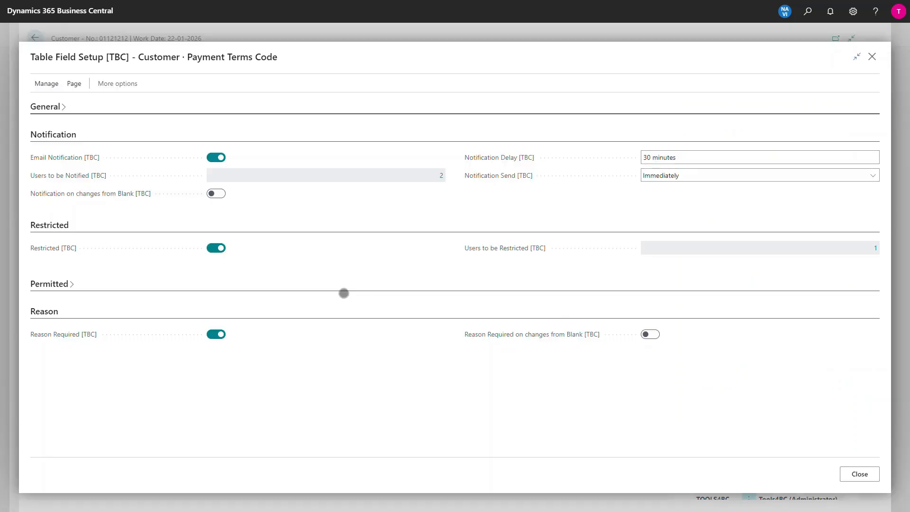
left_click(441, 175)
left_click(665, 176)
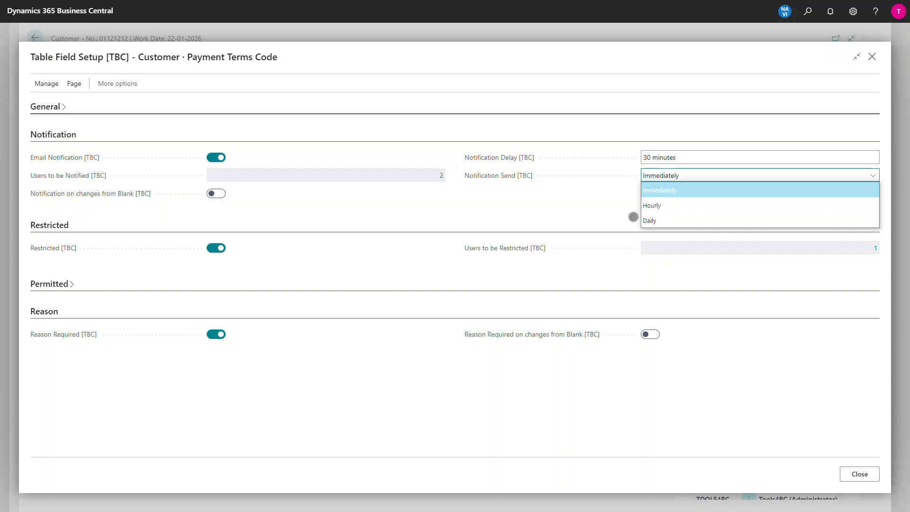
left_click(594, 208)
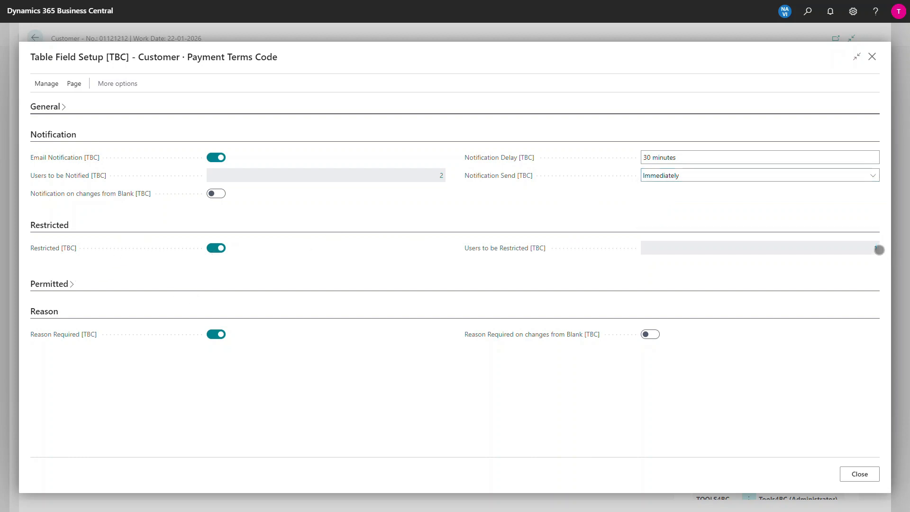
Review the restricted users and the Permitted settings for Payment Terms Code, and close the field setup
left_click(877, 249)
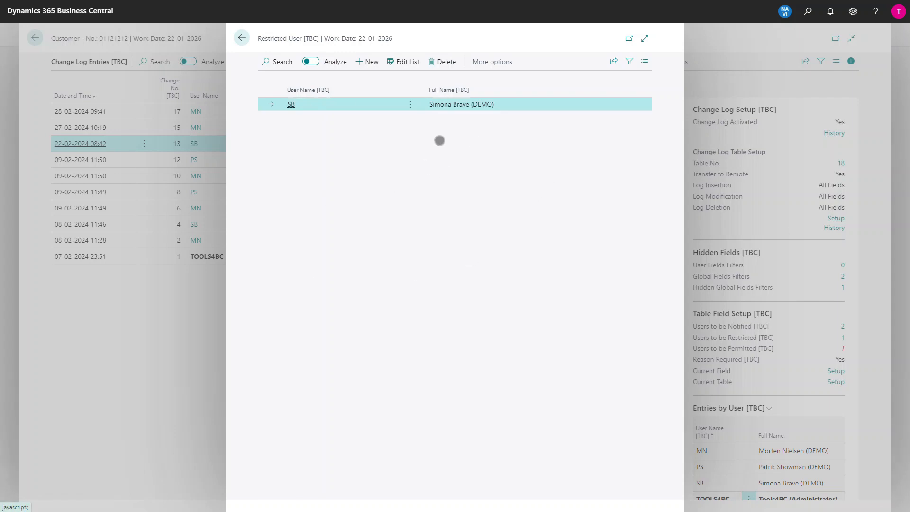
key("Escape")
left_click(50, 285)
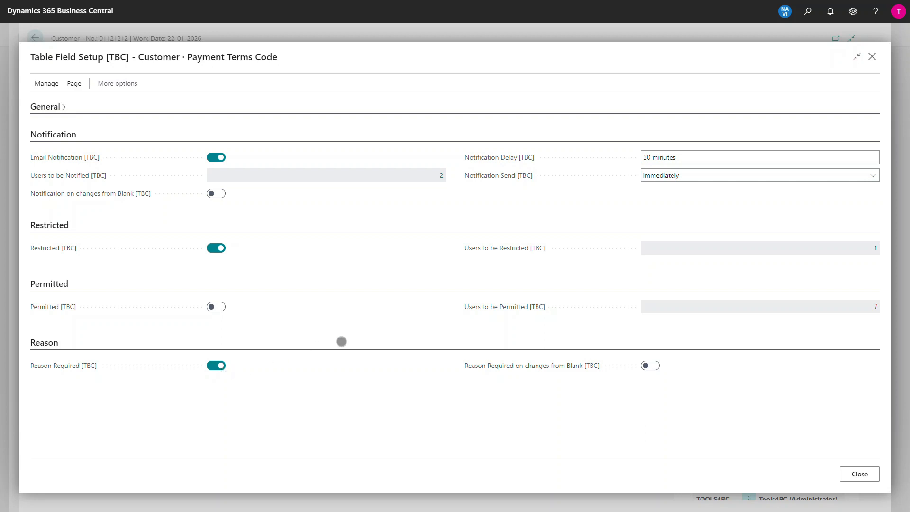
key("Escape")
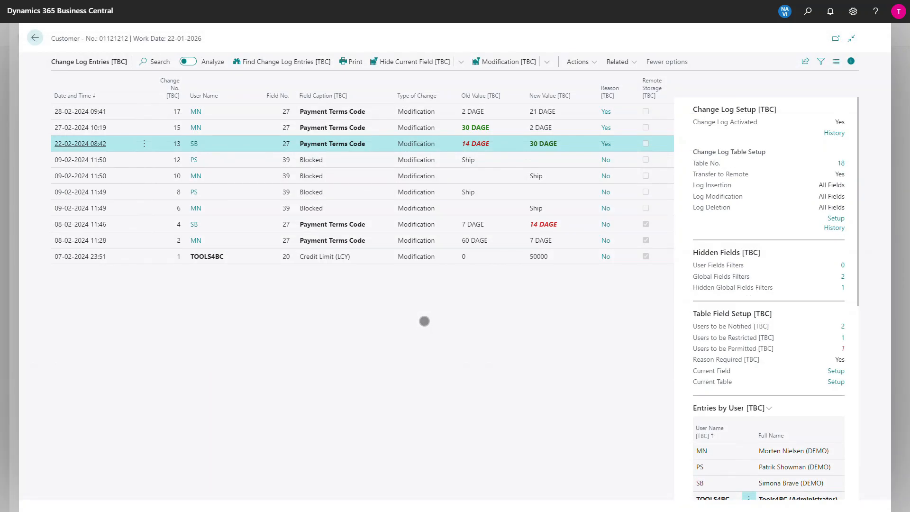
Return to the customer card and change the Payment Terms Code to KONTANT
key("Escape")
left_click(229, 392)
left_click(342, 395)
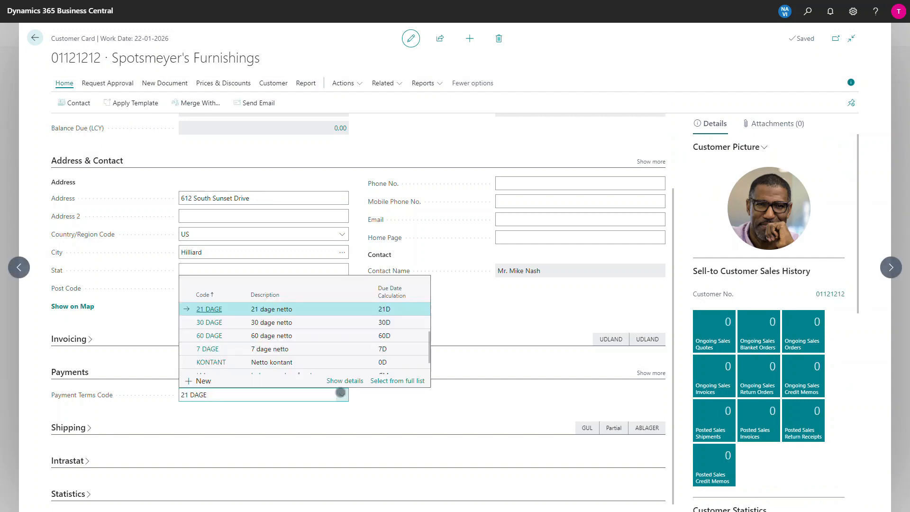
left_click(219, 362)
key("Tab")
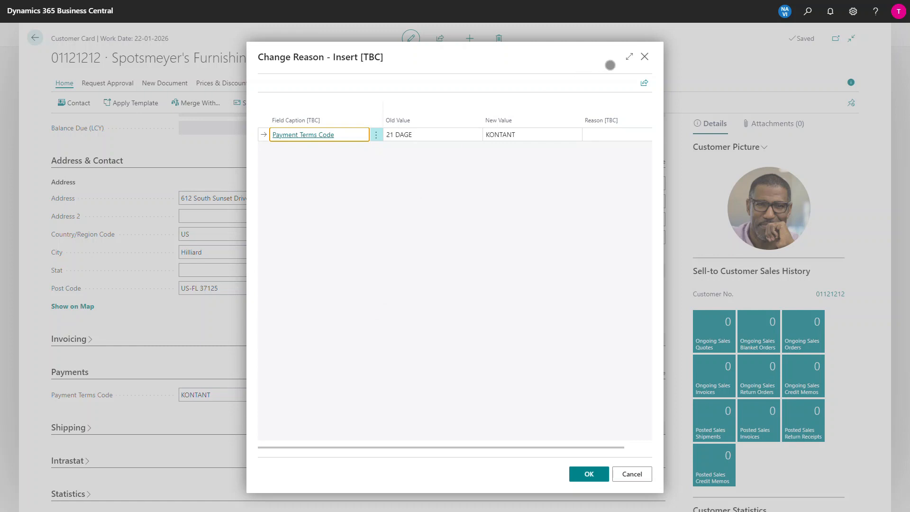
Enter the change reason "They no longer pay as agreed...", cancel the reason entry and discard the unsaved customer changes
left_click(631, 55)
left_click(718, 134)
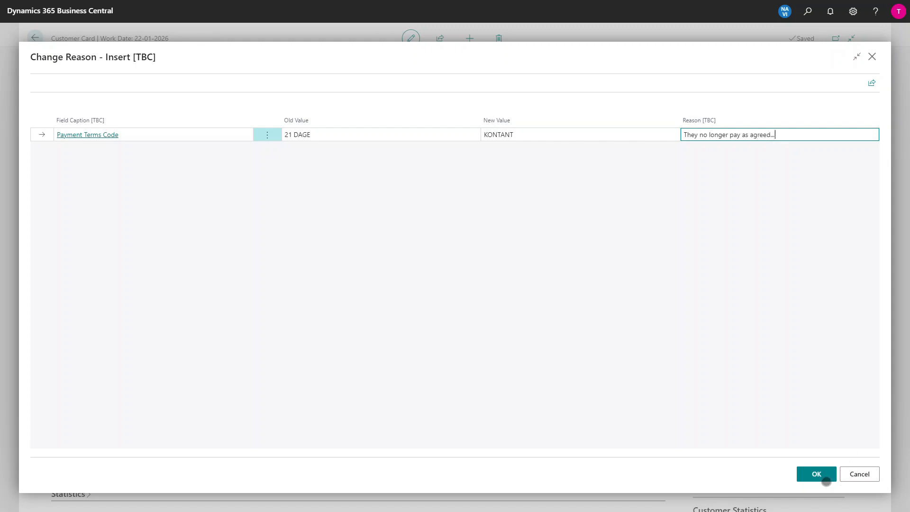
left_click(859, 473)
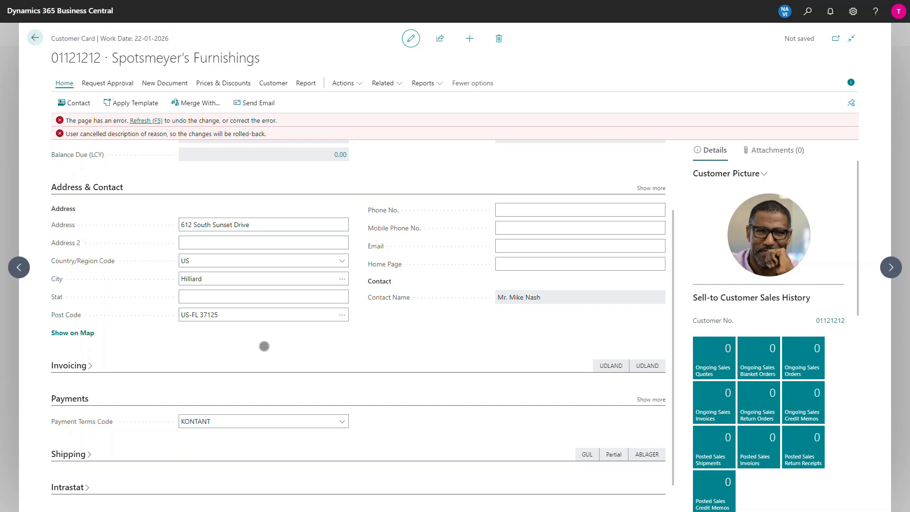
key("F5")
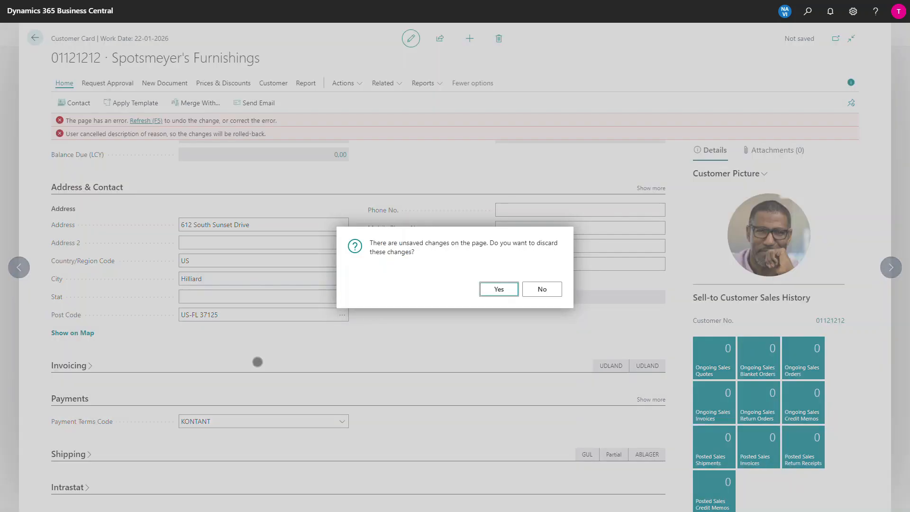
left_click(500, 289)
Reopen the customer's change log entries and view which fields the global and hidden global field filters cover
key("ctrl+alt+l")
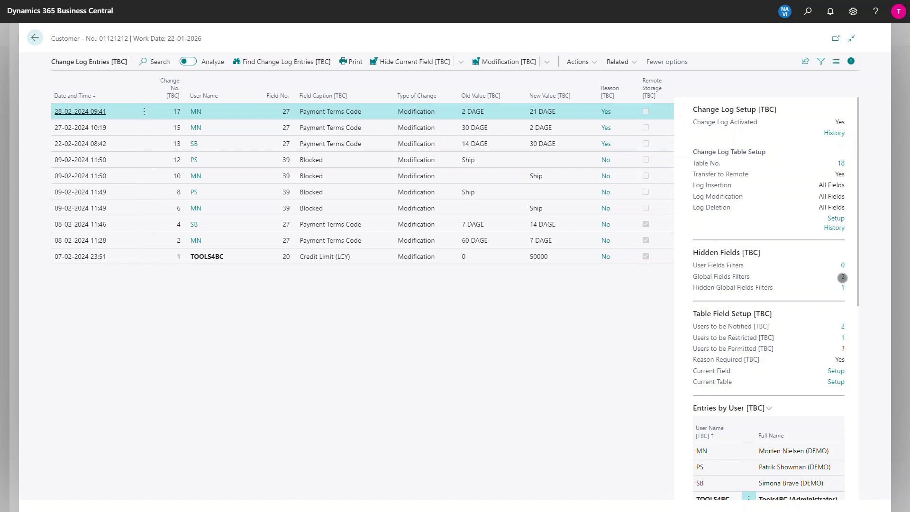
left_click(843, 277)
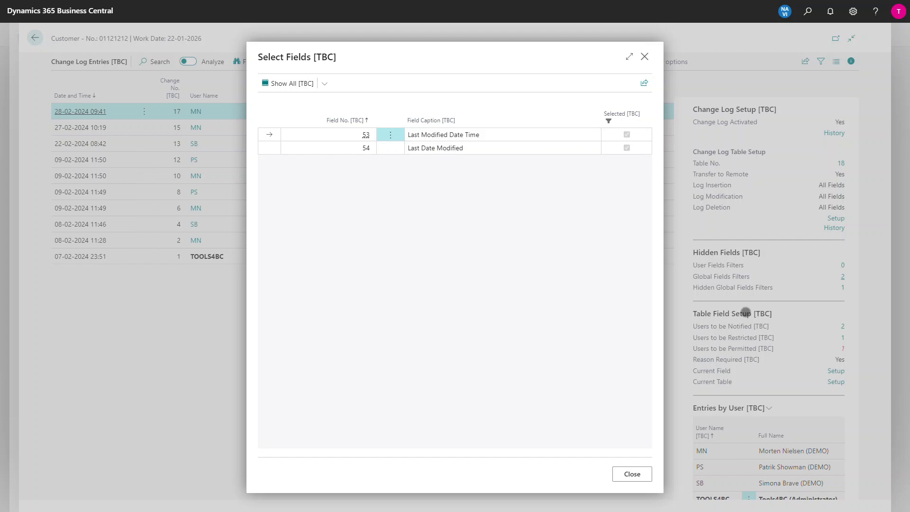
left_click(746, 313)
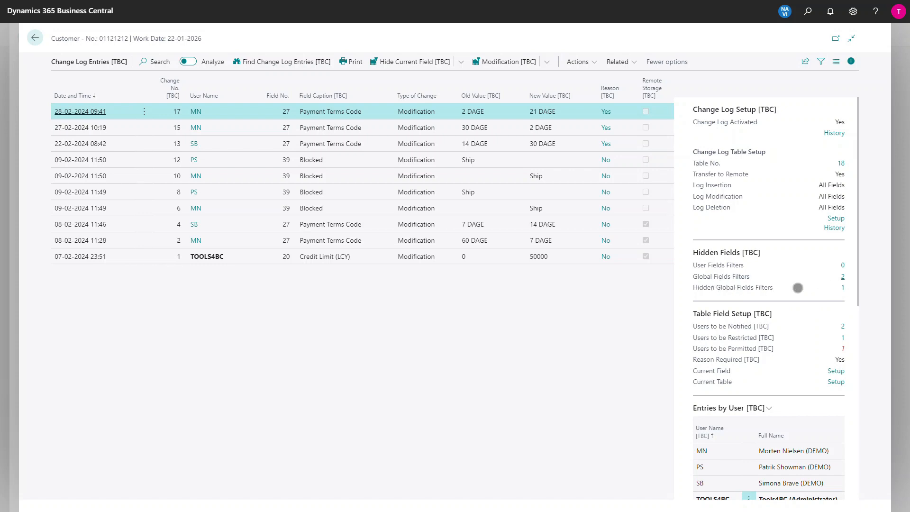
left_click(843, 288)
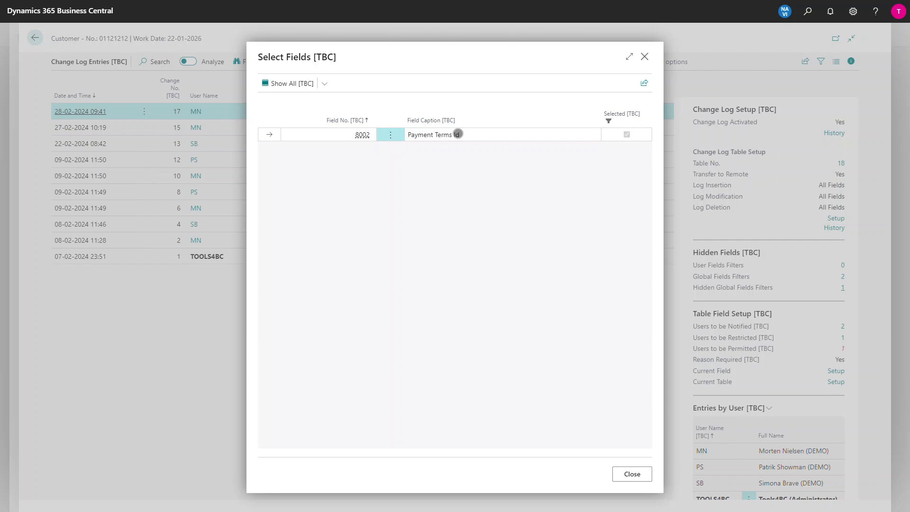
left_click(458, 134)
Clear all field number filters, and hide the Payment Terms Id, Last Date Modified and Last Modified Date Time fields again
left_click(462, 62)
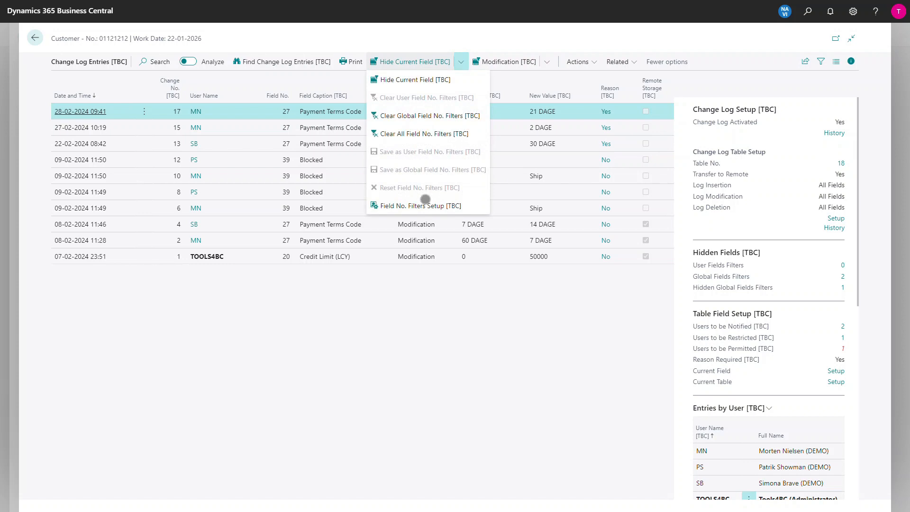
left_click(426, 134)
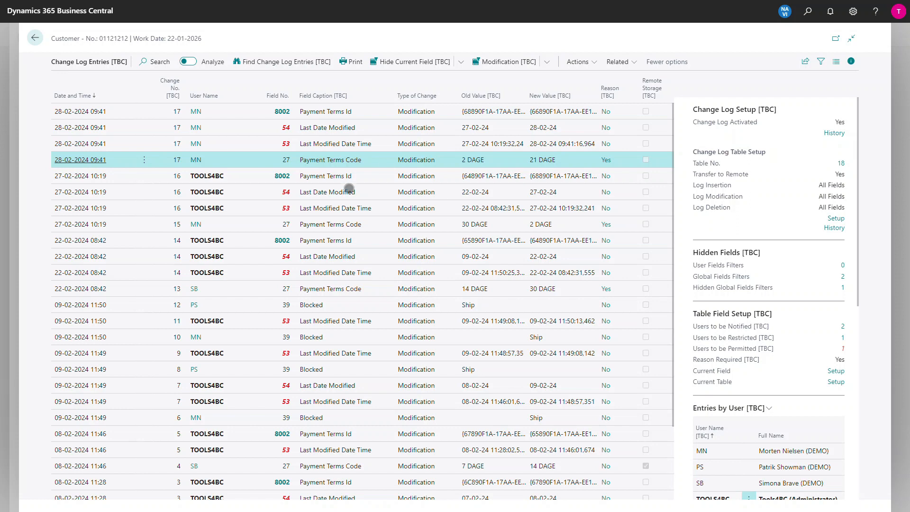
left_click(341, 112)
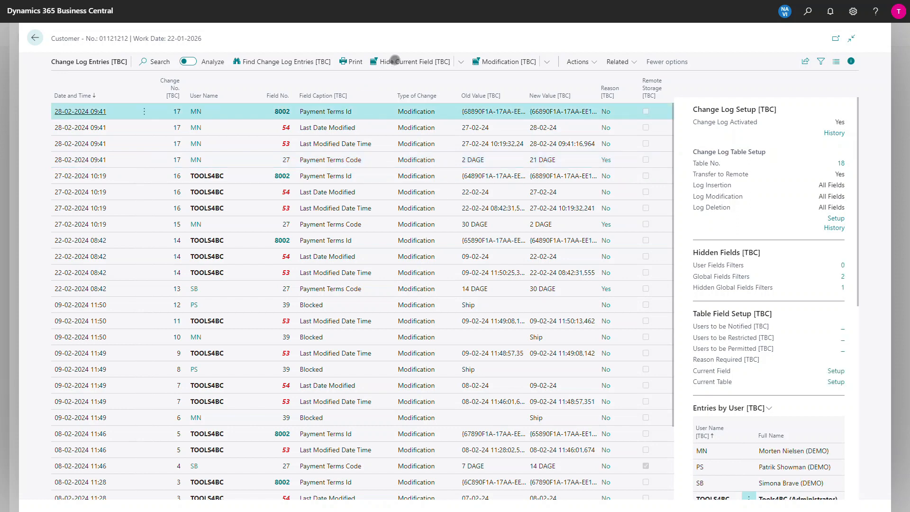
left_click(394, 61)
left_click(395, 61)
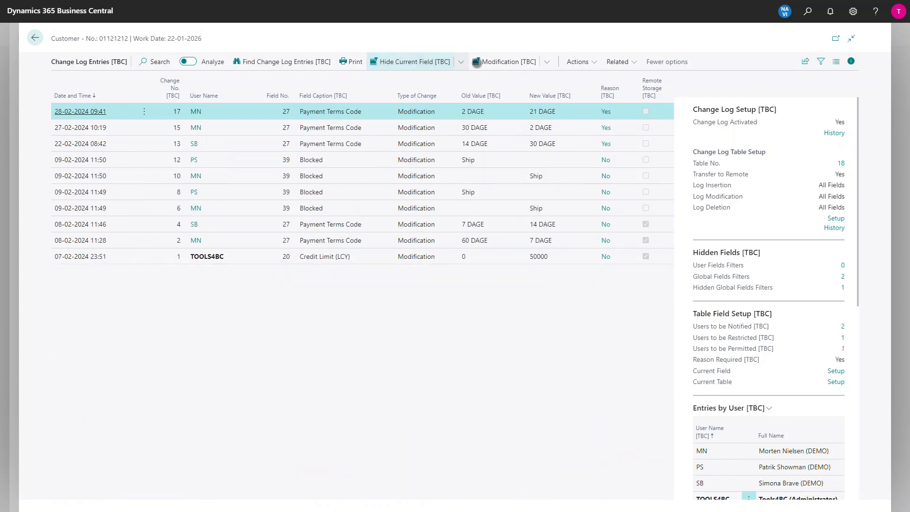
left_click(461, 62)
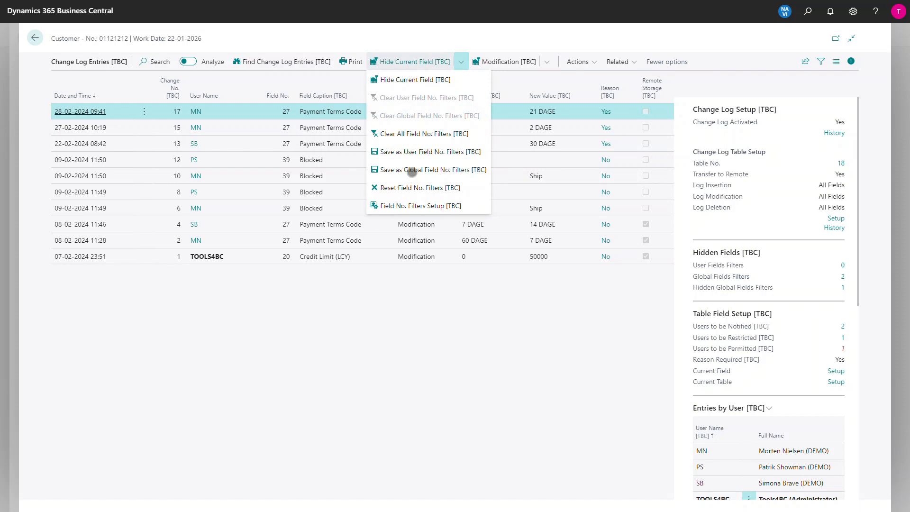
left_click(566, 333)
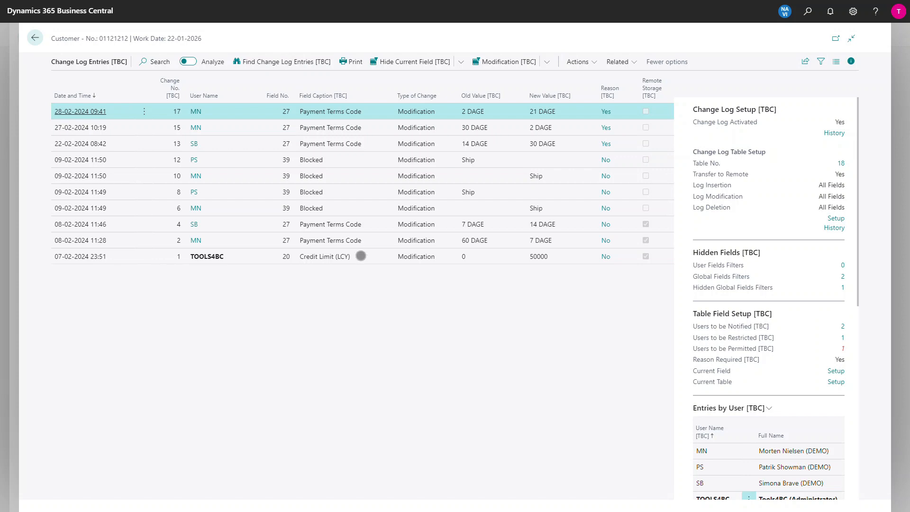
Open Find Change Log Entries for the customer, and browse the list of tables available for the table filter without changing it
left_click(271, 60)
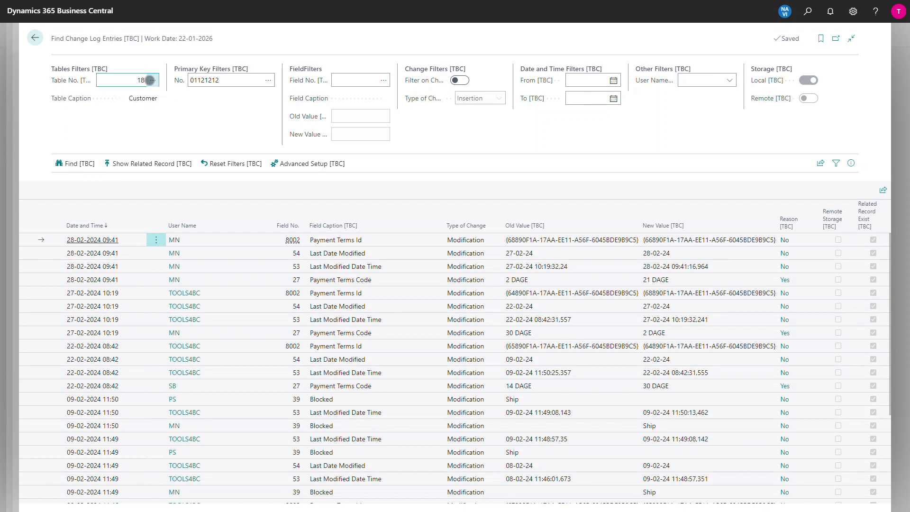
left_click(152, 80)
scroll(182, 195, "up", 15)
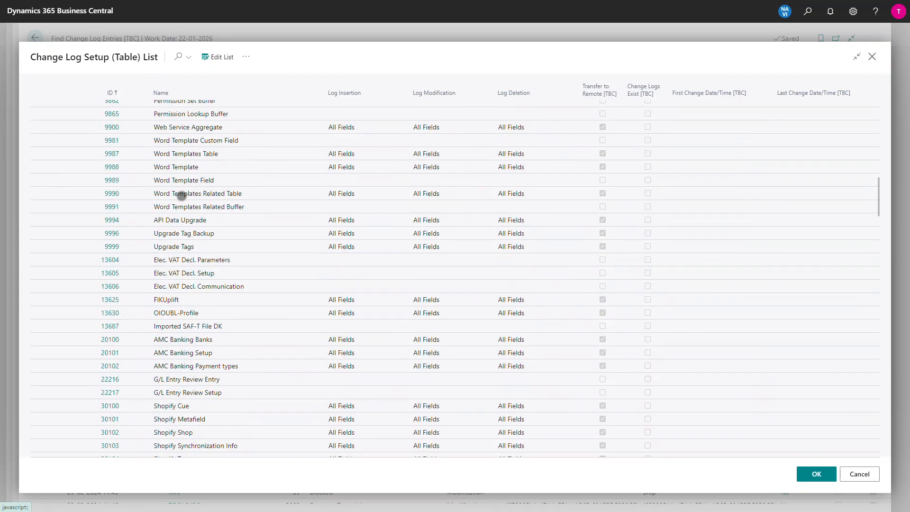
key("Escape")
Look up the available customer numbers without picking one, and clear the primary key No. filter
left_click(266, 80)
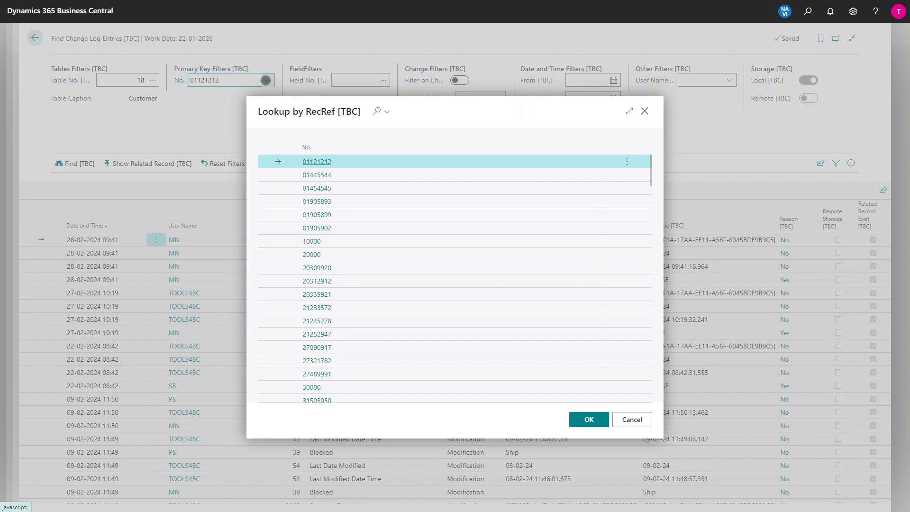
key("Escape")
key("Delete")
key("Tab")
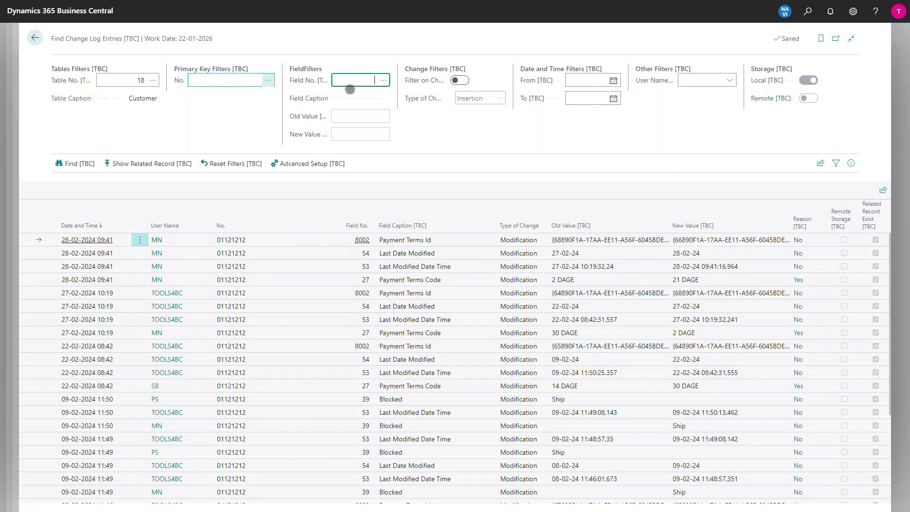
Filter the search on field 27, Payment Terms Code, with the Old Value filter set to <>''
left_click(384, 80)
type("pay")
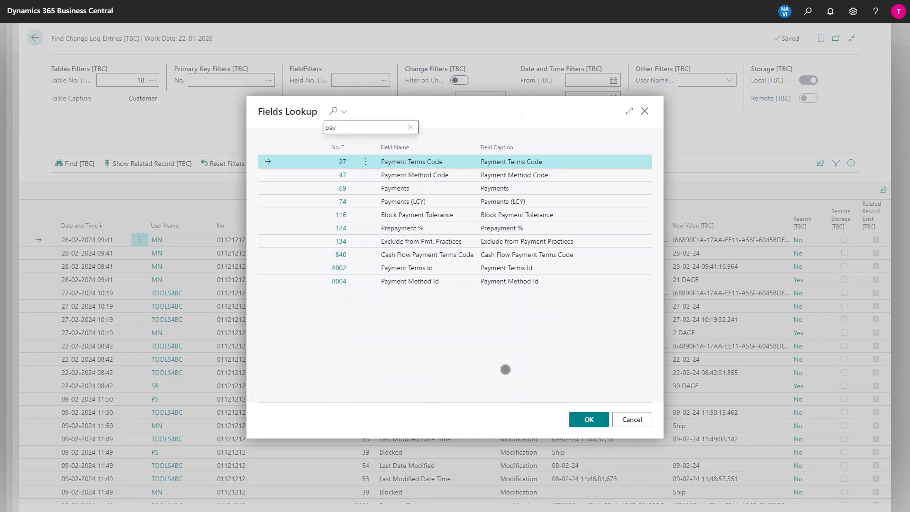
left_click(584, 420)
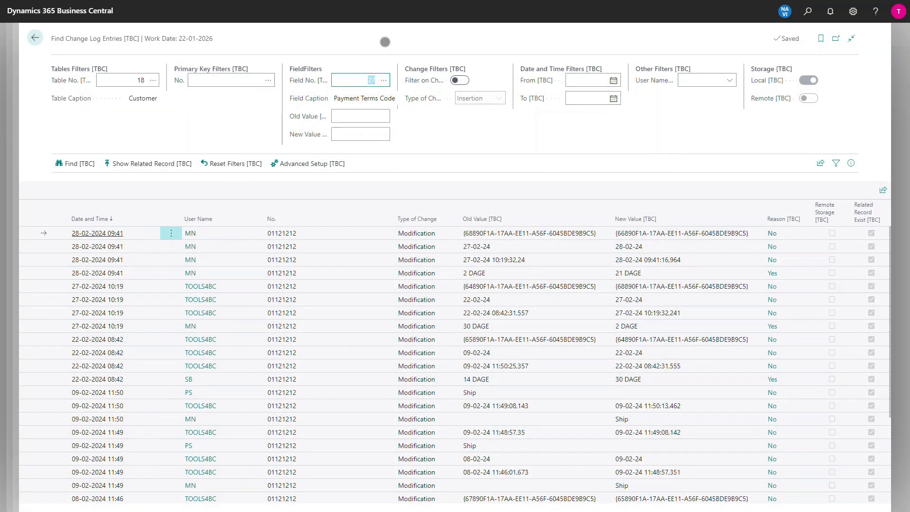
left_click(376, 116)
type("<>")
key("Tab")
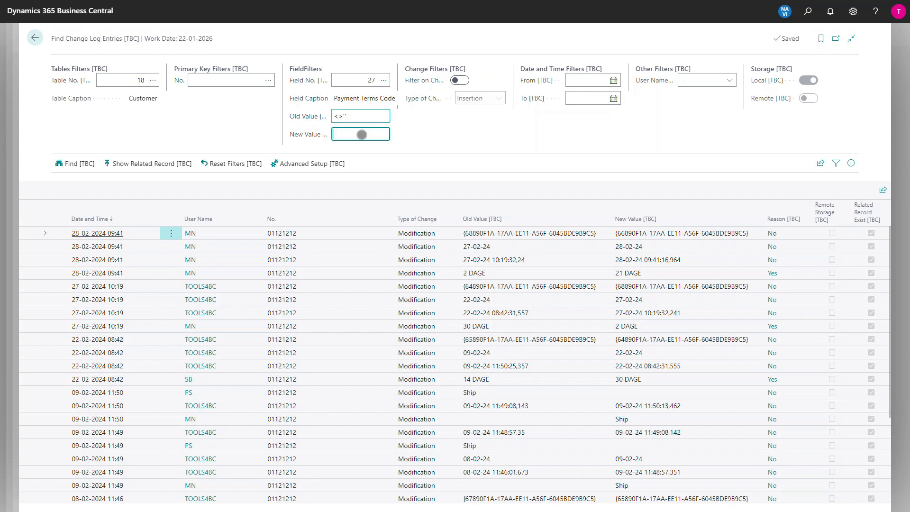
Enable filtering on the change type, set it to Modification, and find the matching change log entries
left_click(458, 81)
left_click(489, 99)
left_click(480, 126)
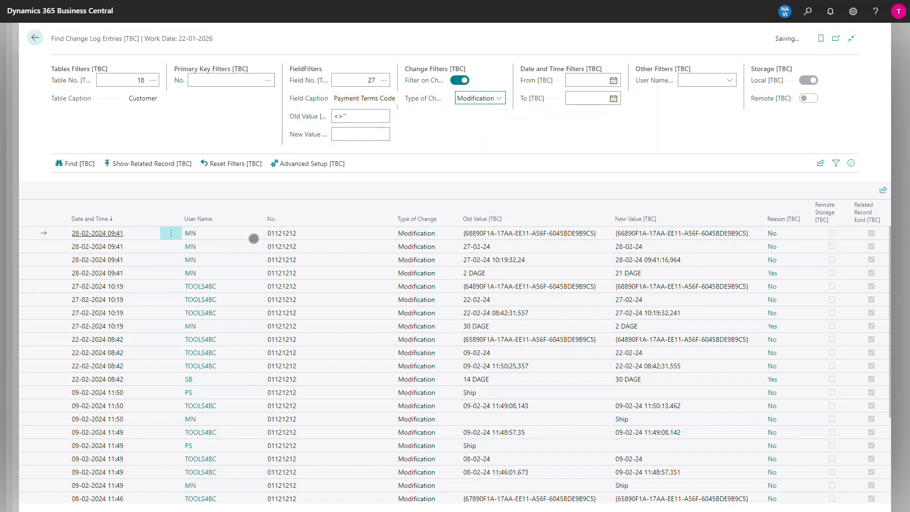
left_click(75, 163)
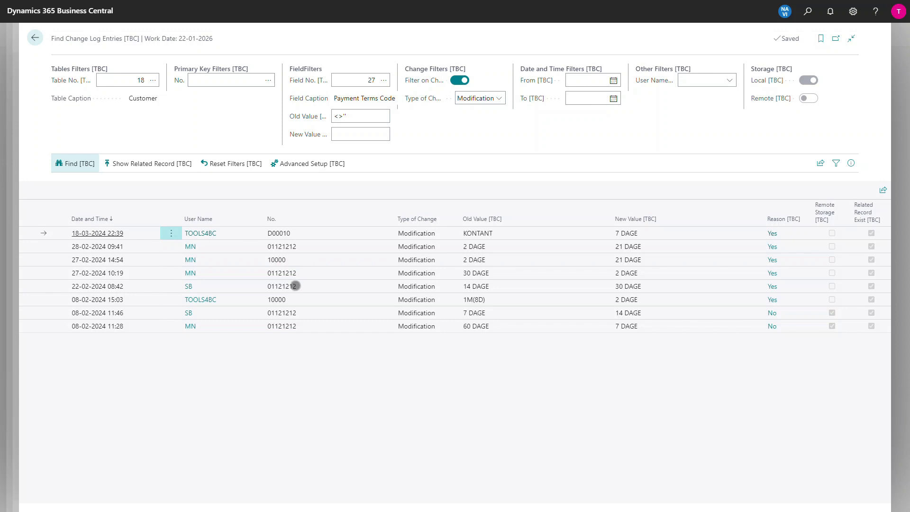
left_click(276, 260)
left_click(146, 164)
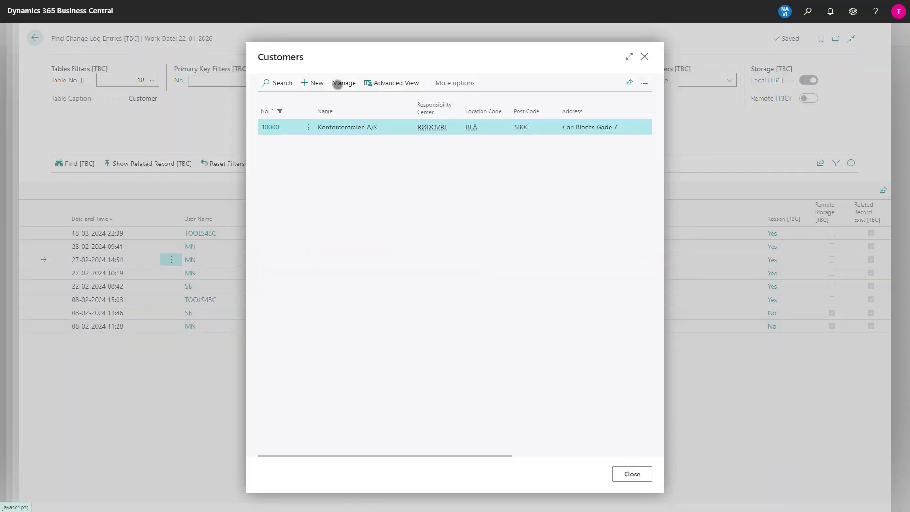
left_click(340, 83)
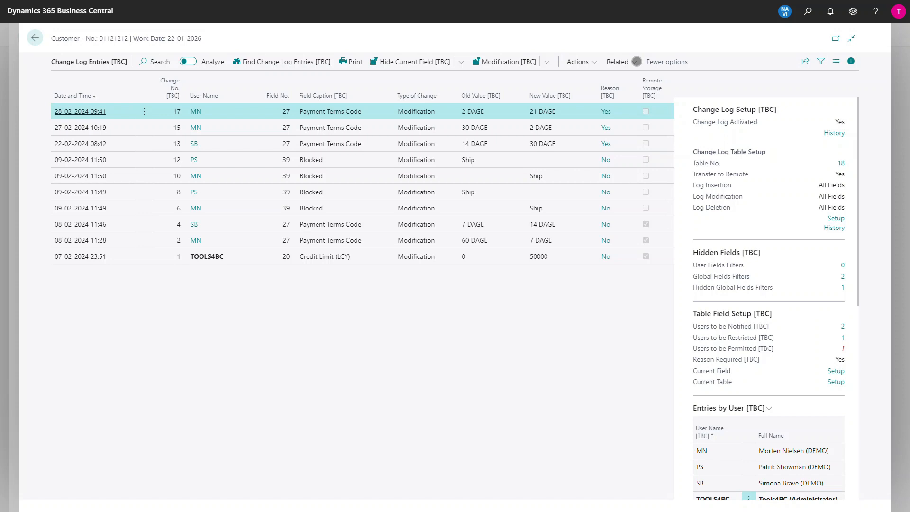
Review the remote database and Transfer Sequence sections of the Advanced Change Log Setup, and return to the customer card
left_click(637, 61)
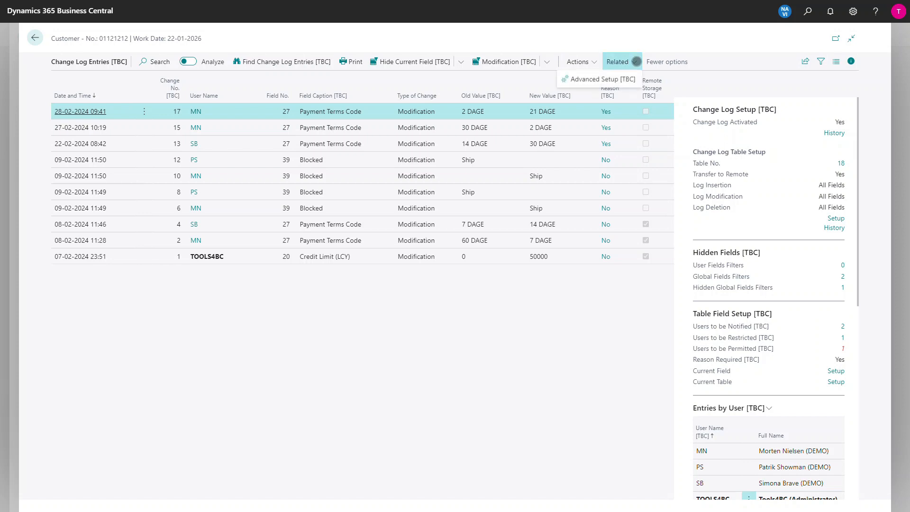
left_click(614, 79)
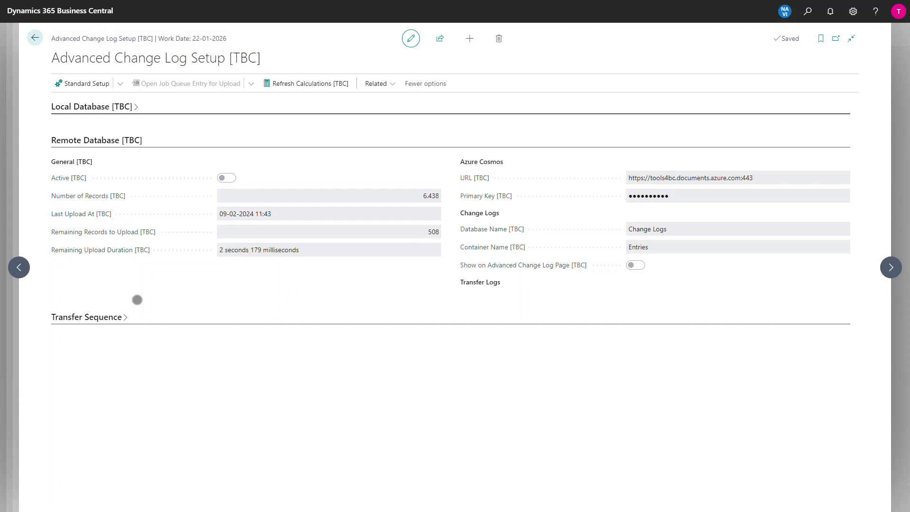
left_click(73, 315)
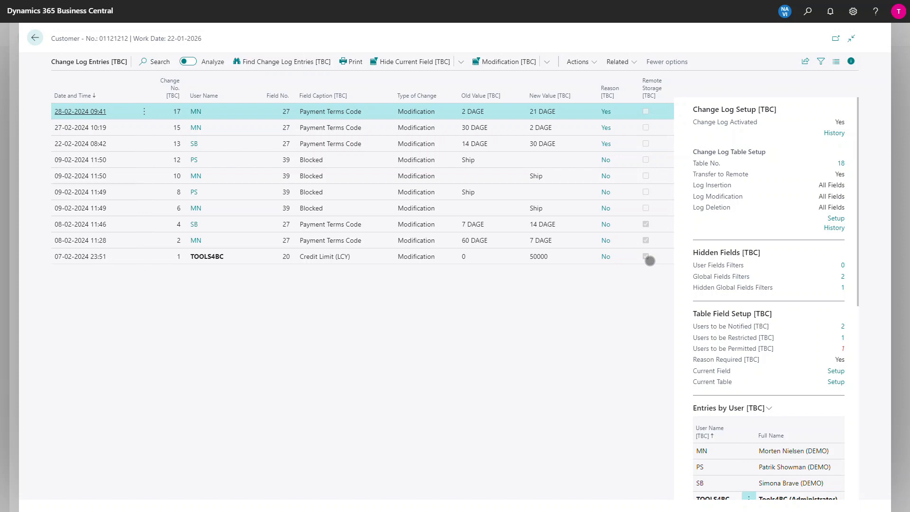
key("Escape")
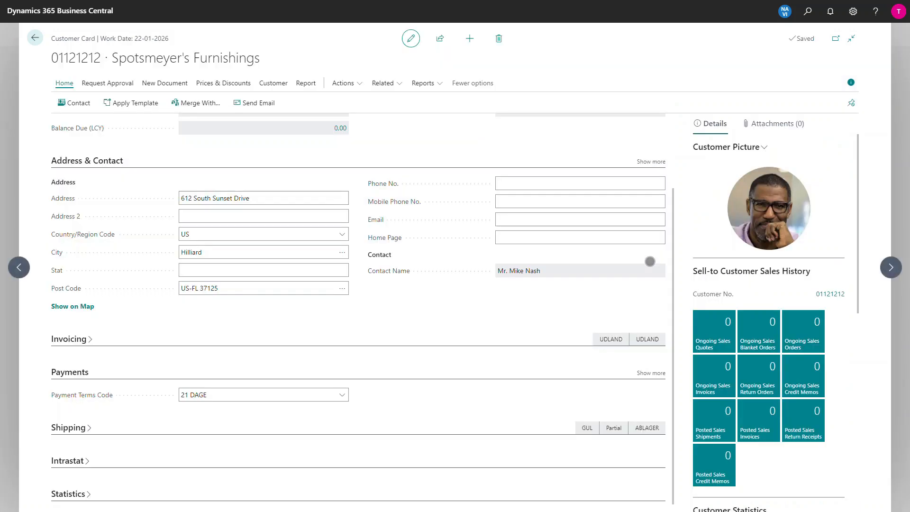